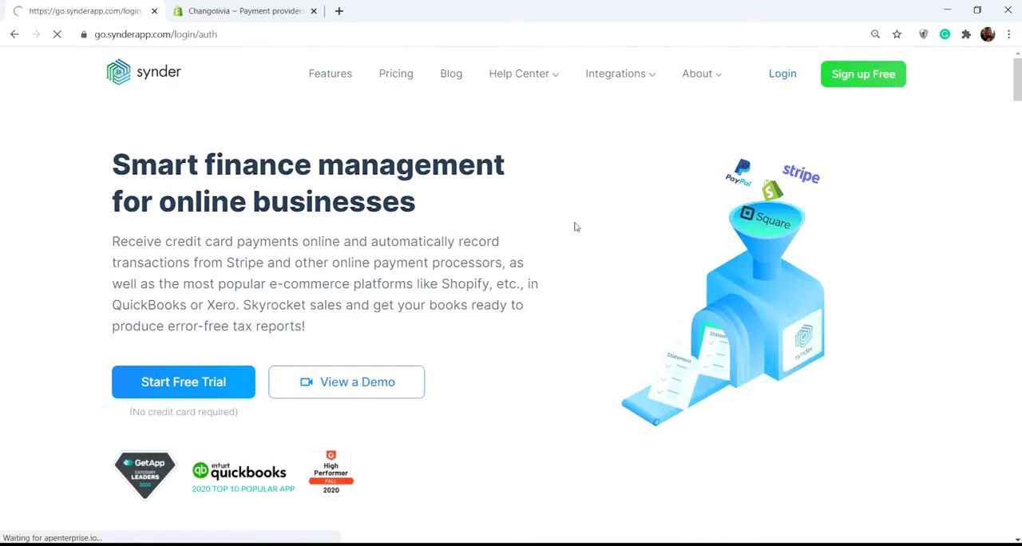
Step: Log in to Synder and connect the QuickBooks company as the accounting system, authorizing the access request
{"action": "left_click", "coordinate": [650, 398]}
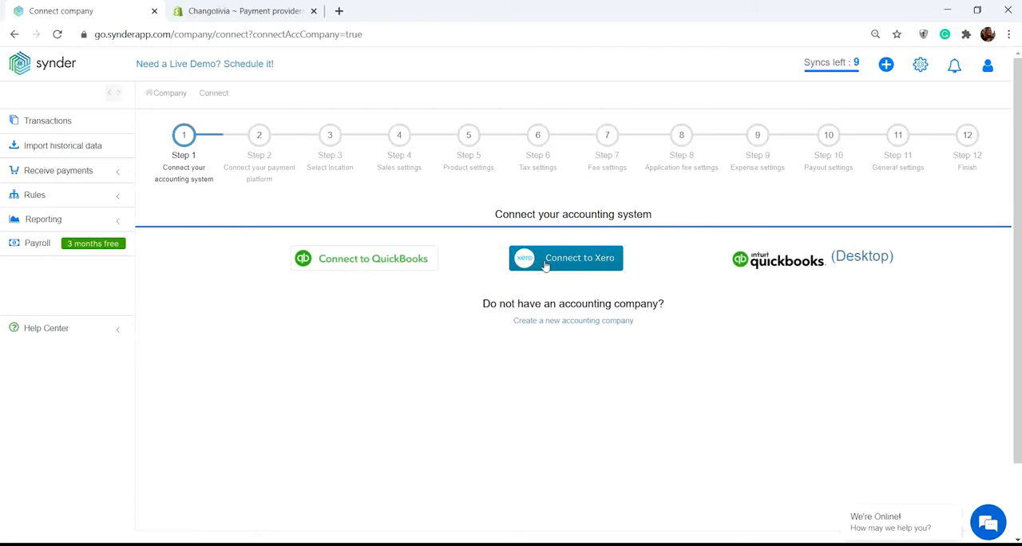
{"action": "left_click", "coordinate": [360, 259]}
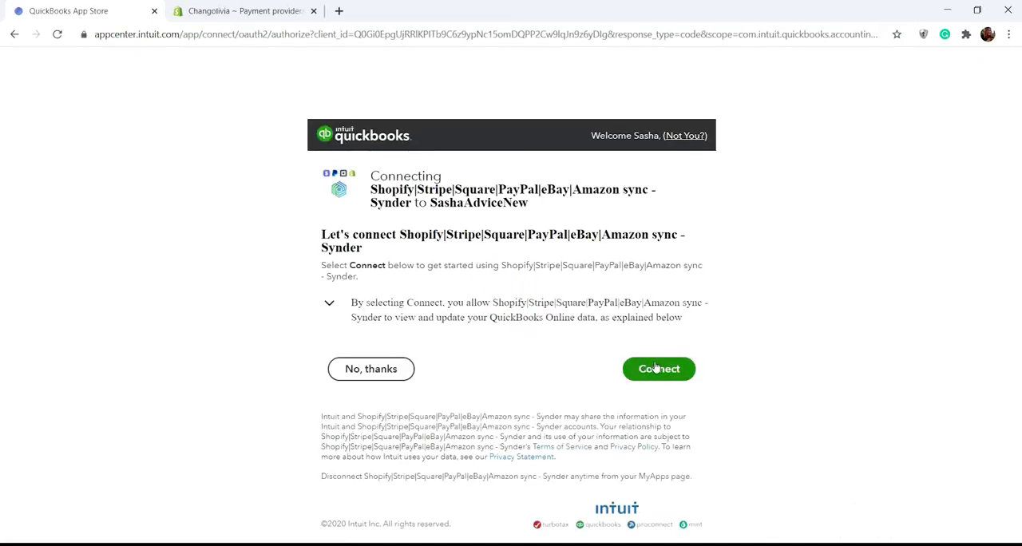
{"action": "left_click", "coordinate": [656, 368]}
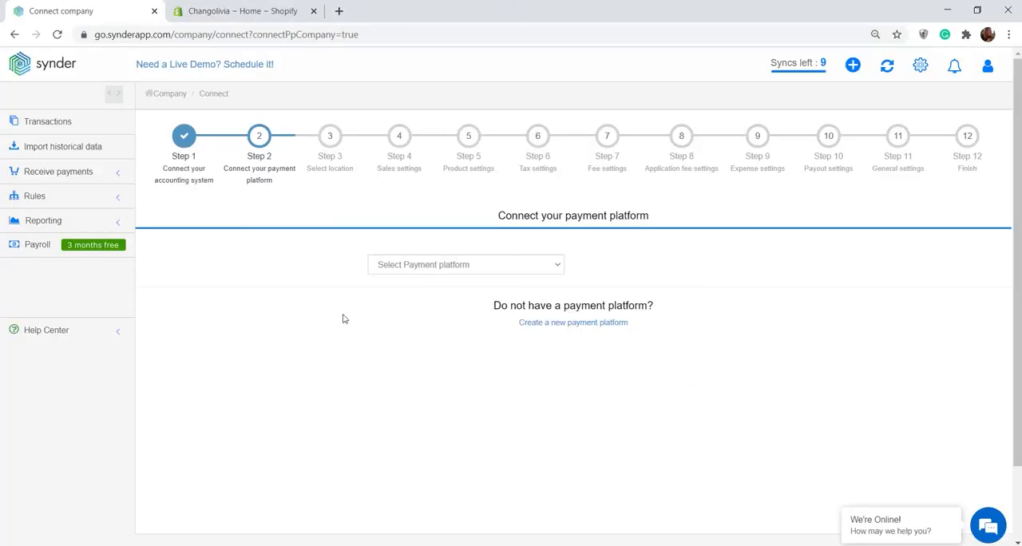
Step: Connect Shopify as the payment platform with the store name changolivia and install the Synder app in that store
{"action": "left_click", "coordinate": [523, 273]}
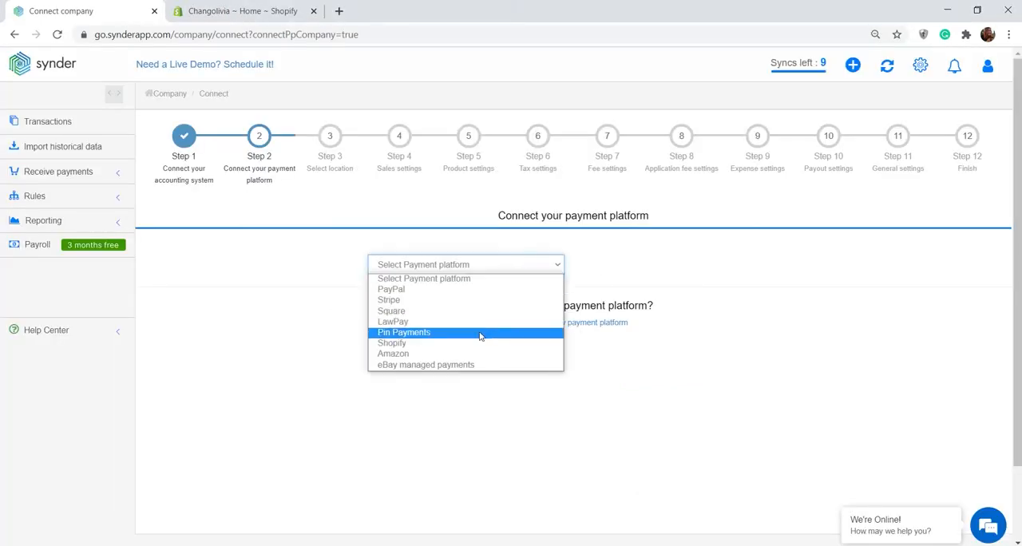
{"action": "left_click", "coordinate": [479, 339]}
{"action": "left_click", "coordinate": [468, 313]}
{"action": "type", "text": "changolivia"}
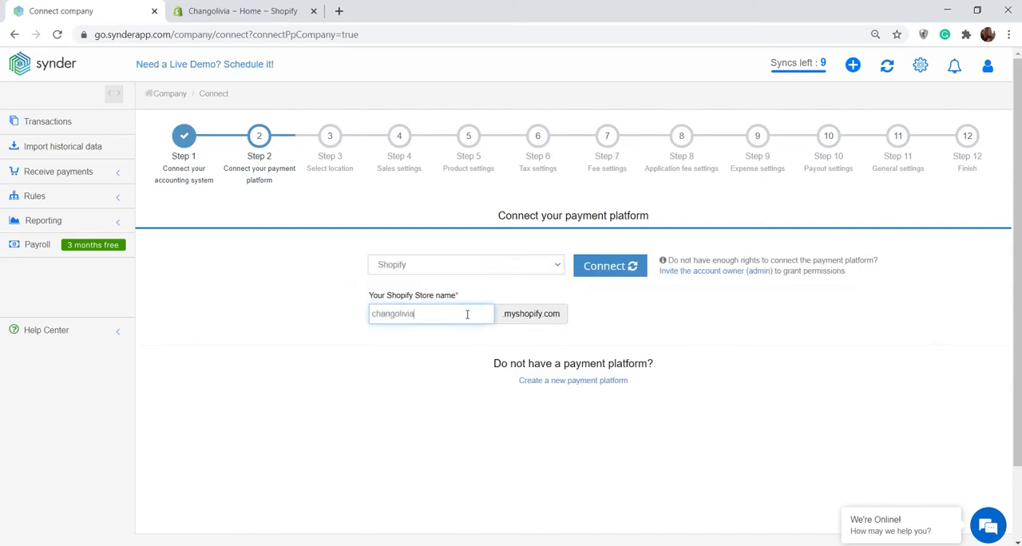
{"action": "left_click", "coordinate": [611, 268]}
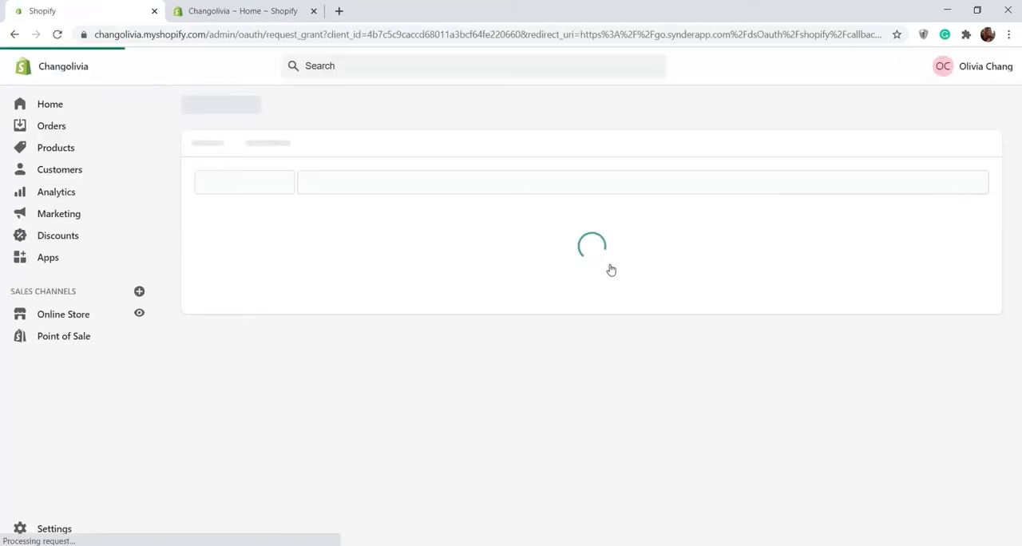
{"action": "scroll", "coordinate": [611, 270], "scroll_direction": "down", "scroll_amount": 3}
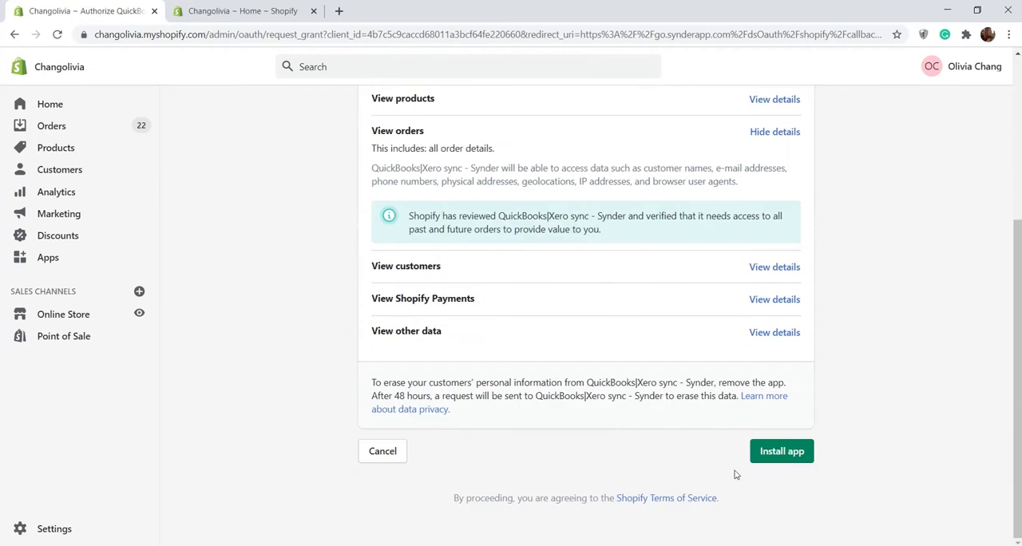
{"action": "left_click", "coordinate": [776, 457]}
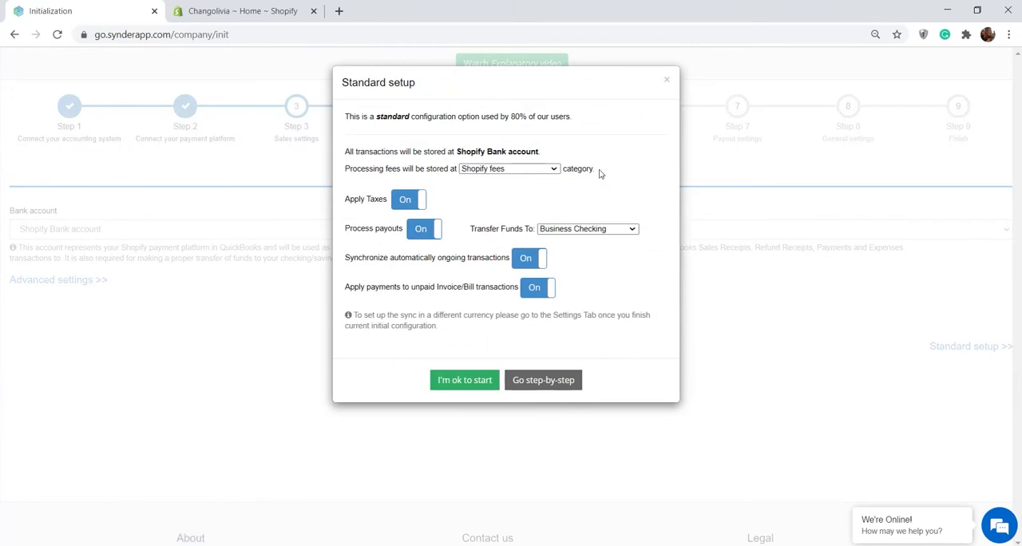
{"action": "left_click", "coordinate": [406, 201]}
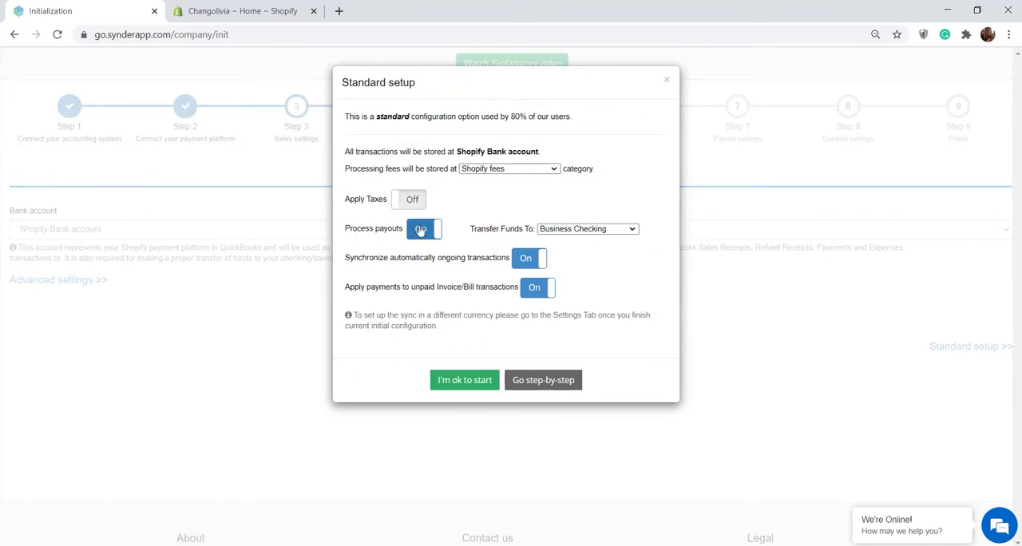
{"action": "left_click", "coordinate": [534, 259]}
{"action": "left_click", "coordinate": [534, 260]}
{"action": "left_click", "coordinate": [411, 200]}
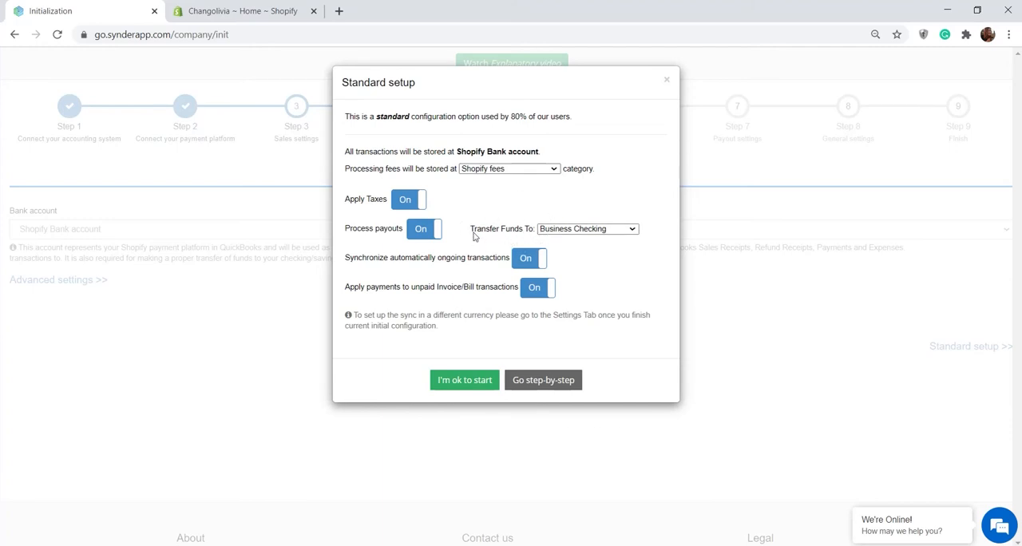
Step: Accept the standard Shopify setup with Apply Taxes on and payout funds transferred to Business Checking
{"action": "left_click", "coordinate": [613, 230]}
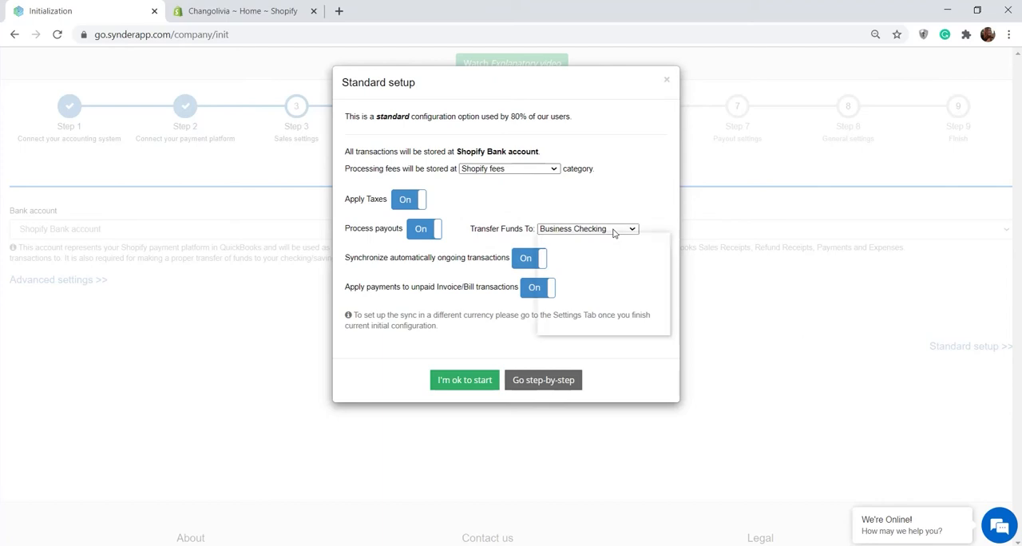
{"action": "left_click", "coordinate": [598, 261]}
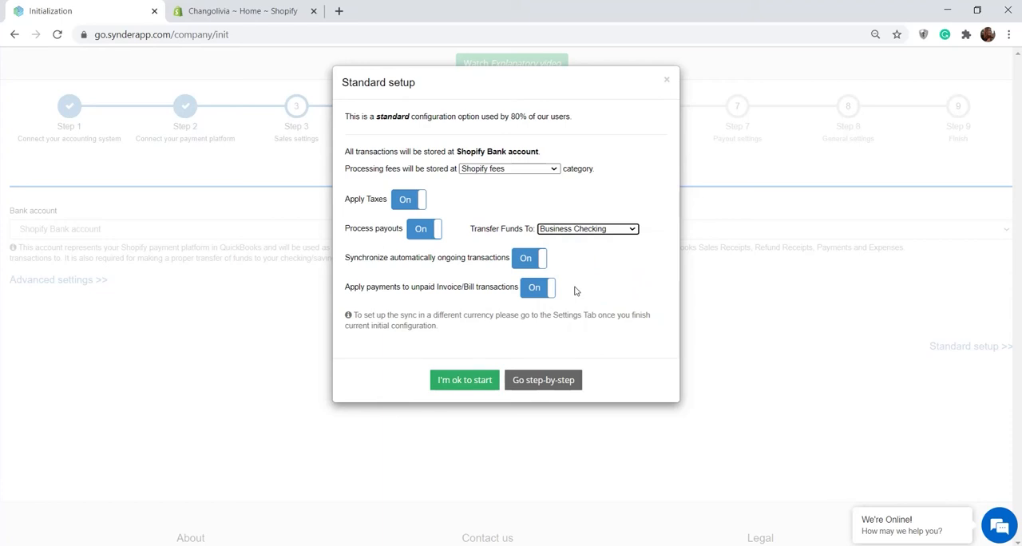
{"action": "left_click", "coordinate": [415, 206]}
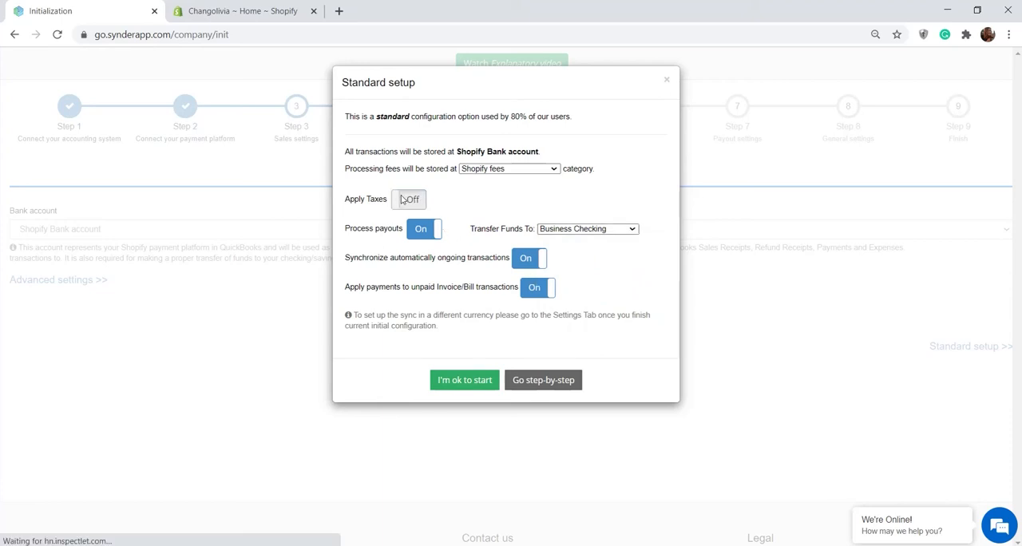
{"action": "left_click", "coordinate": [416, 206]}
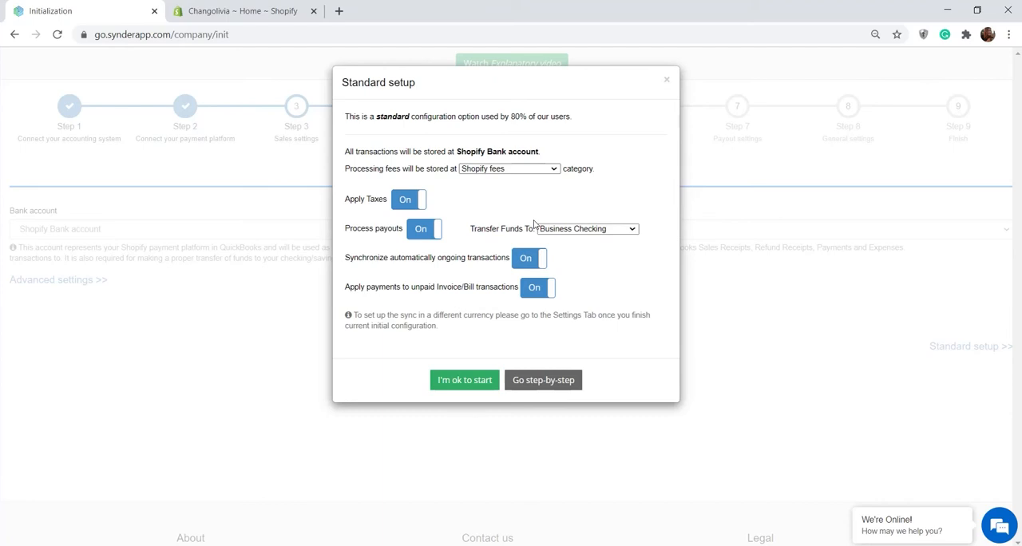
{"action": "left_click", "coordinate": [454, 382]}
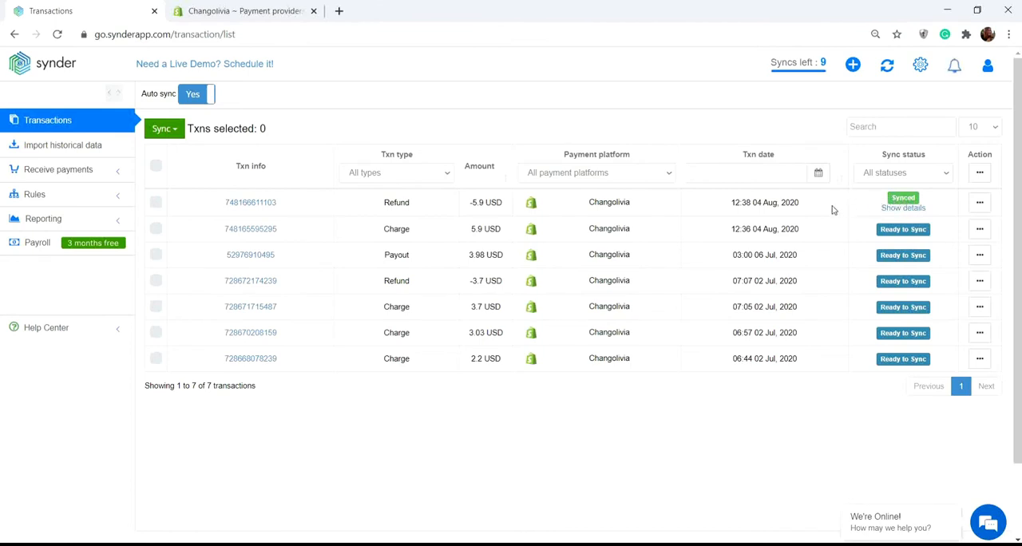
Step: Sync the 5.9 USD charge, the -3.7 USD refund and the 3.7 USD charge, and refresh their sync statuses
{"action": "left_click", "coordinate": [156, 229]}
{"action": "left_click", "coordinate": [156, 280]}
{"action": "left_click", "coordinate": [155, 307]}
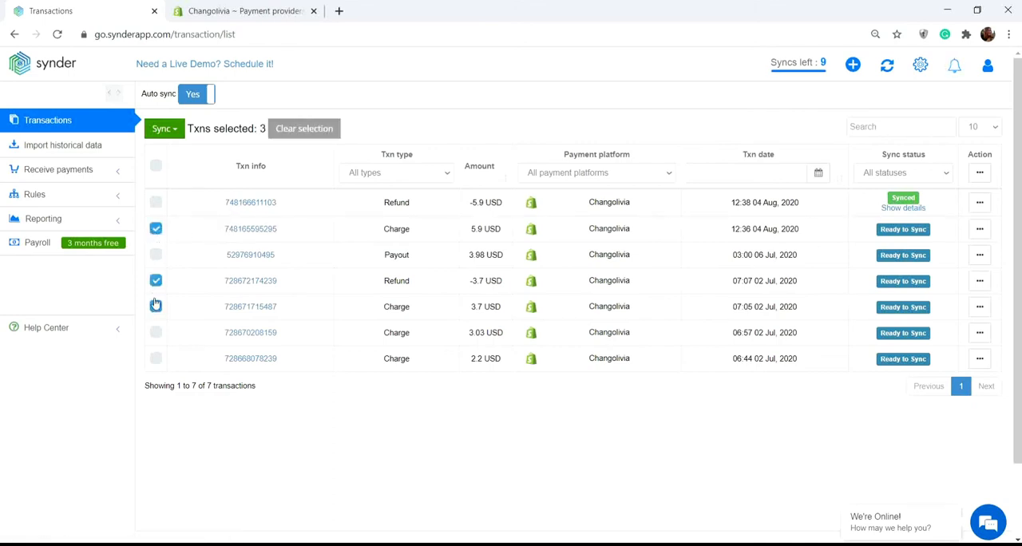
{"action": "left_click", "coordinate": [164, 128]}
{"action": "left_click", "coordinate": [162, 153]}
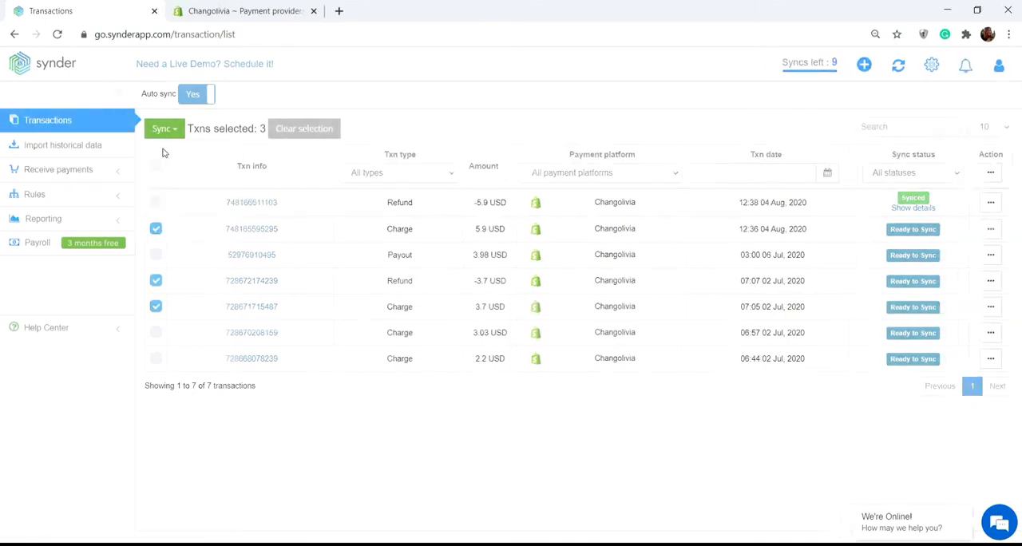
{"action": "left_click", "coordinate": [529, 259]}
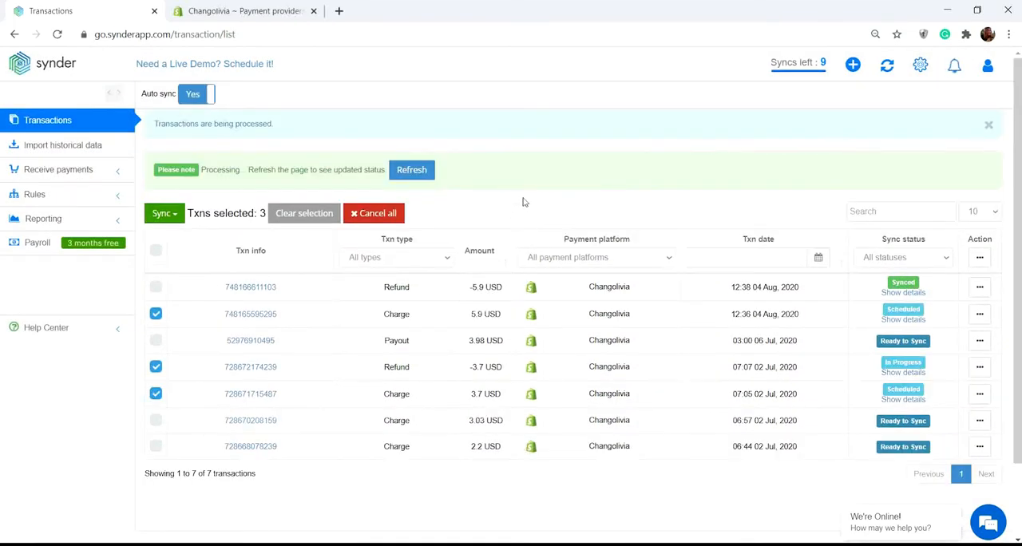
{"action": "left_click", "coordinate": [412, 170]}
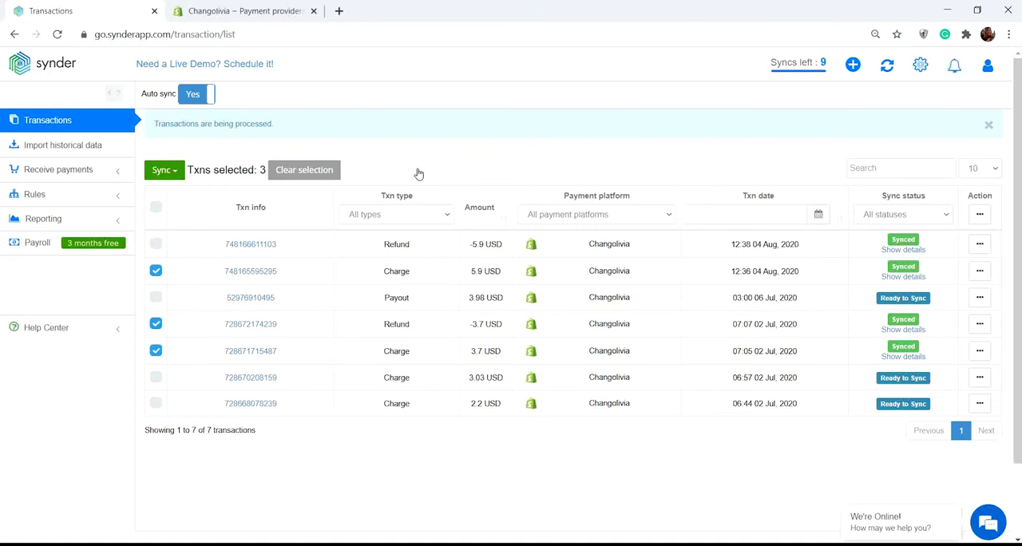
Step: Create additional company settings for Manual Order and save them
{"action": "left_click", "coordinate": [923, 74]}
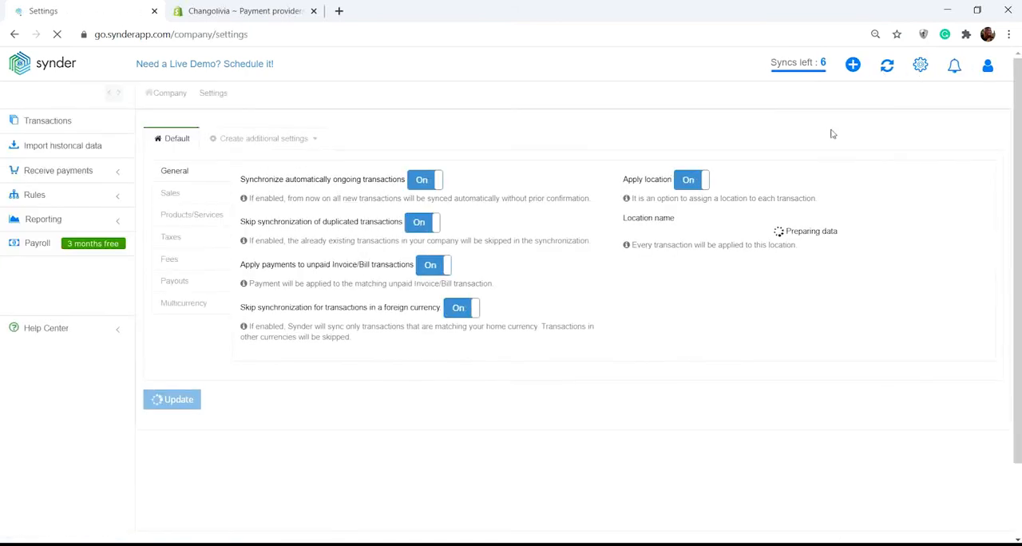
{"action": "left_click", "coordinate": [252, 145]}
{"action": "left_click", "coordinate": [220, 263]}
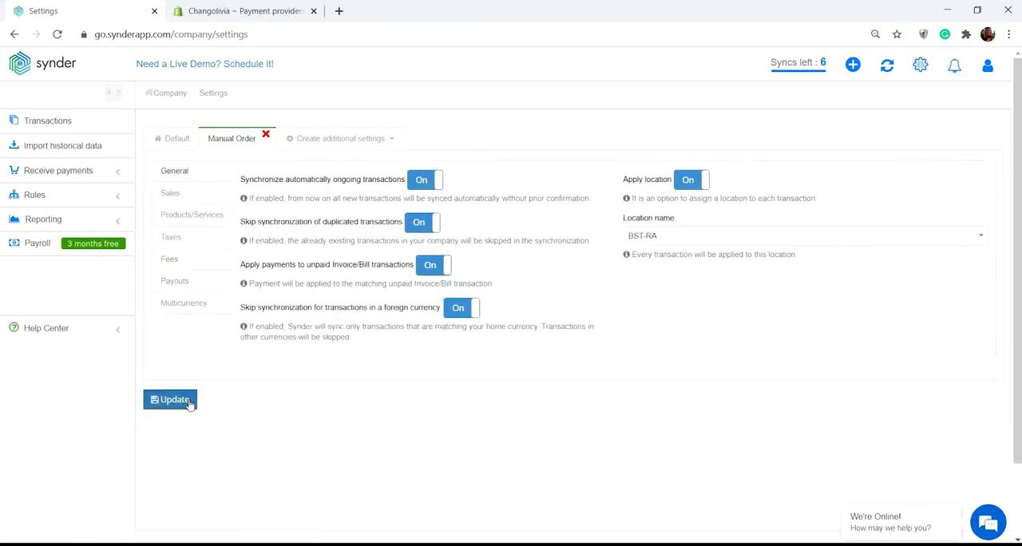
{"action": "left_click", "coordinate": [189, 403]}
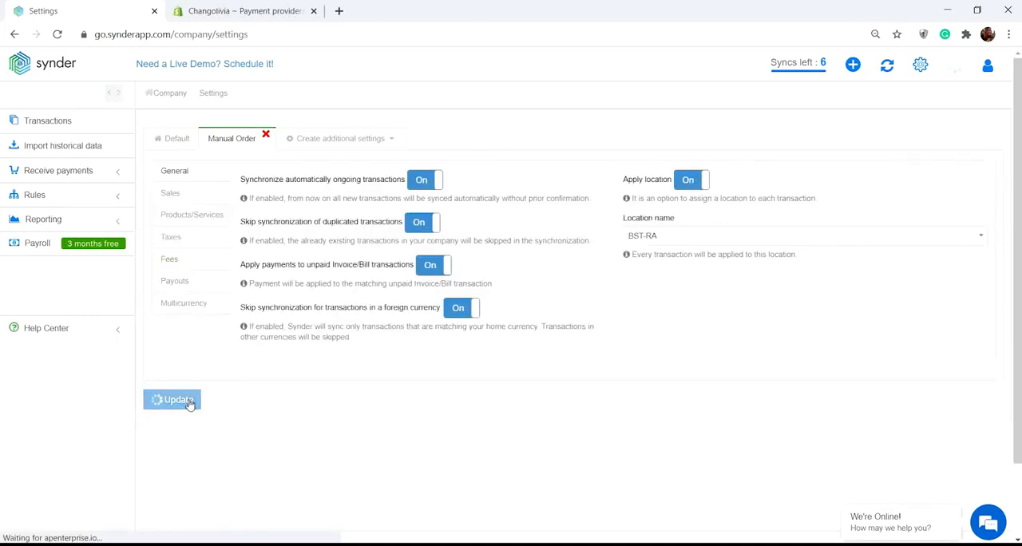
Step: Create additional company settings for POS Order and save them
{"action": "left_click", "coordinate": [339, 143]}
{"action": "left_click", "coordinate": [308, 262]}
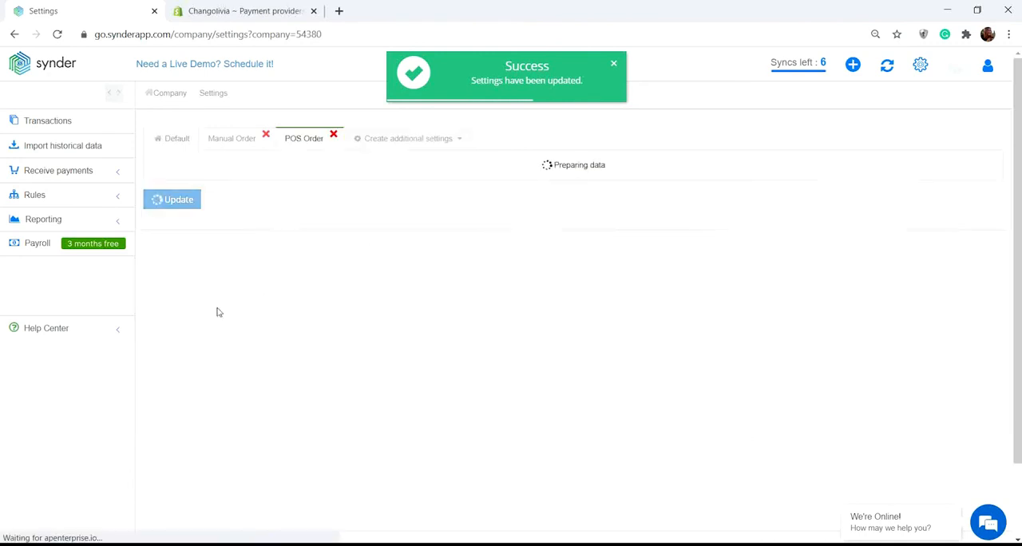
{"action": "left_click", "coordinate": [174, 402]}
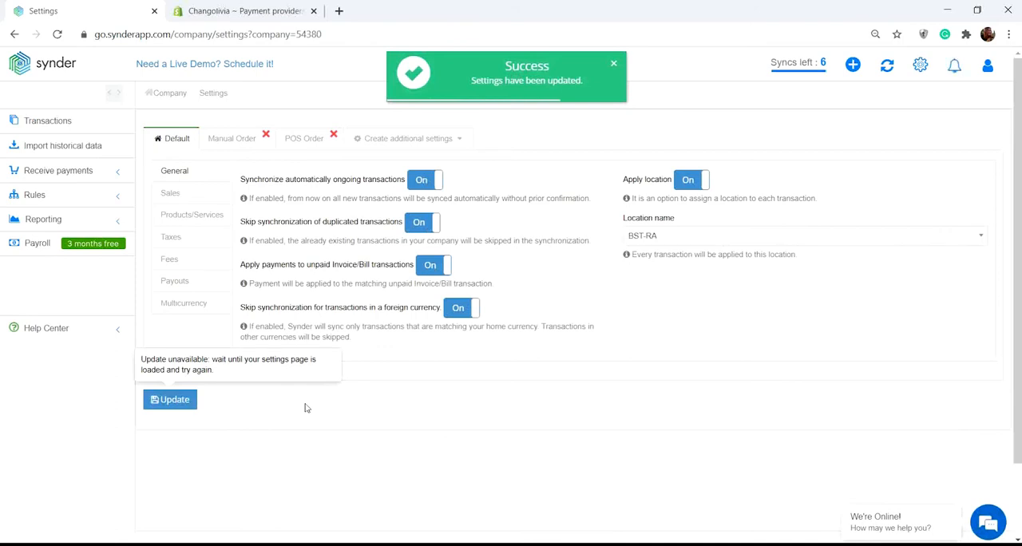
Step: Return to the transactions list, connect Stripe as an additional payment platform and accept its standard setup
{"action": "left_click", "coordinate": [63, 124]}
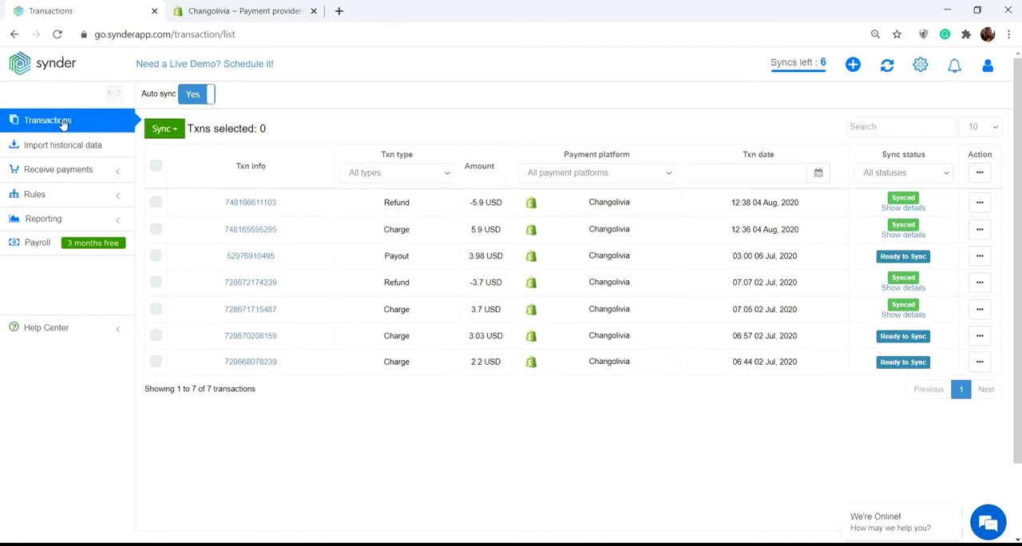
{"action": "left_click", "coordinate": [858, 67]}
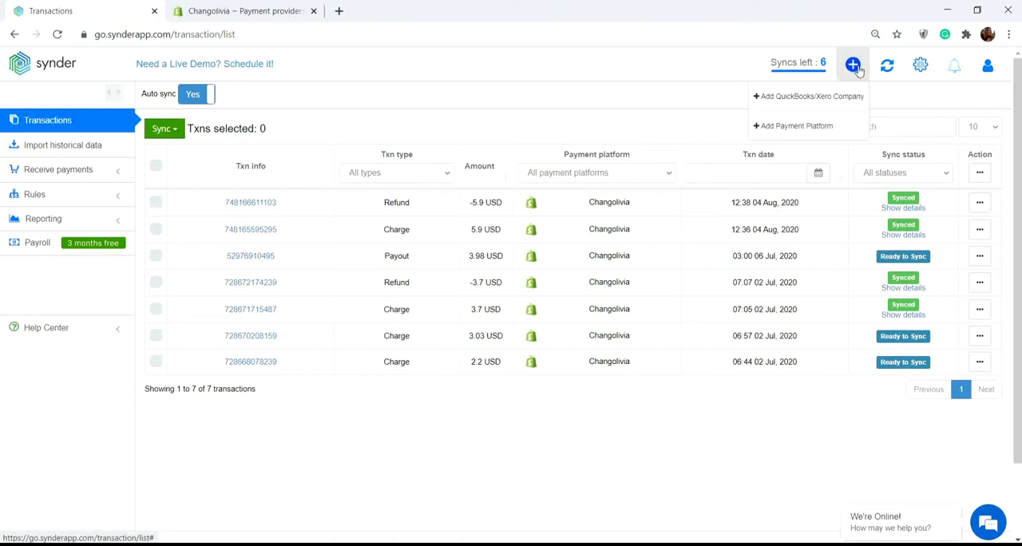
{"action": "left_click", "coordinate": [825, 130]}
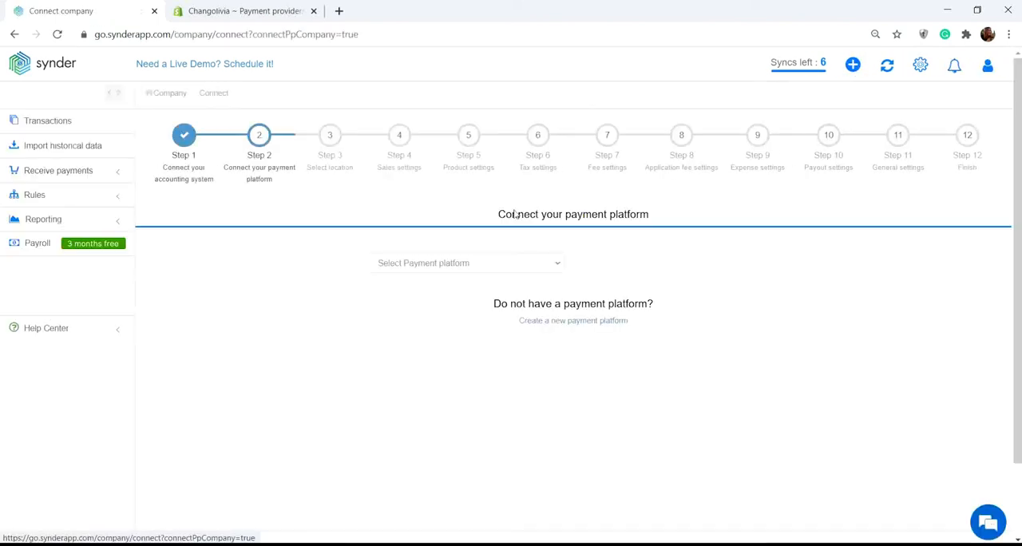
{"action": "left_click", "coordinate": [468, 263]}
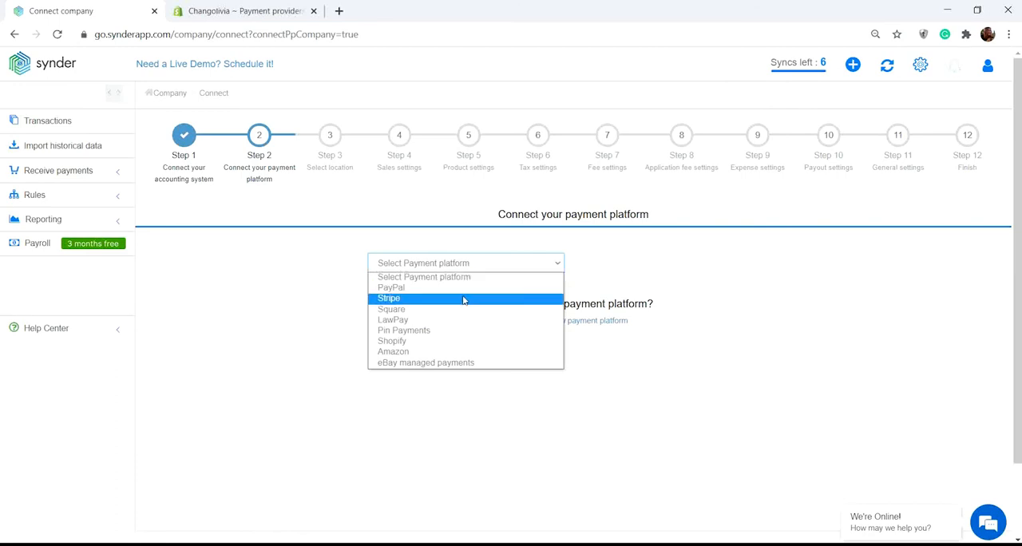
{"action": "left_click", "coordinate": [464, 299]}
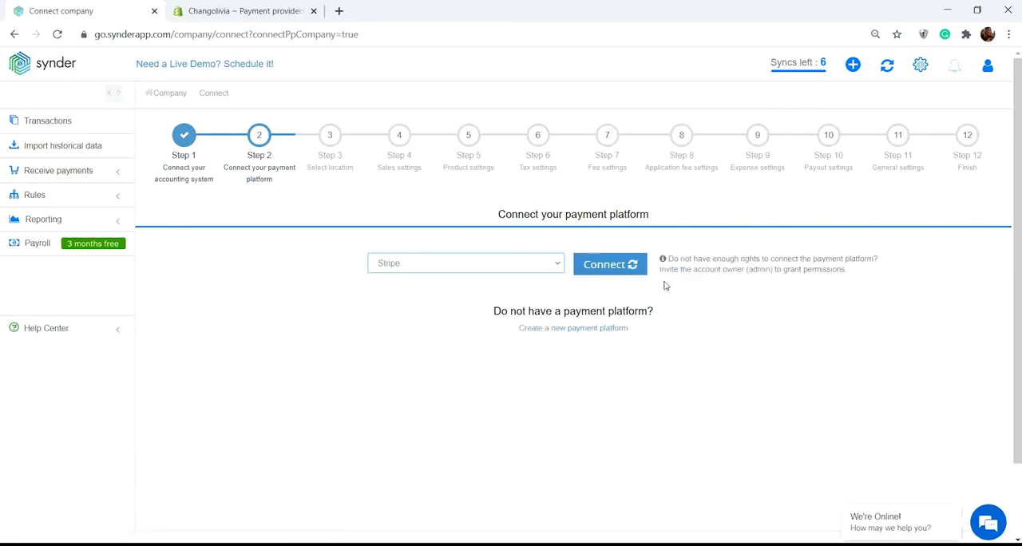
{"action": "left_click", "coordinate": [609, 264]}
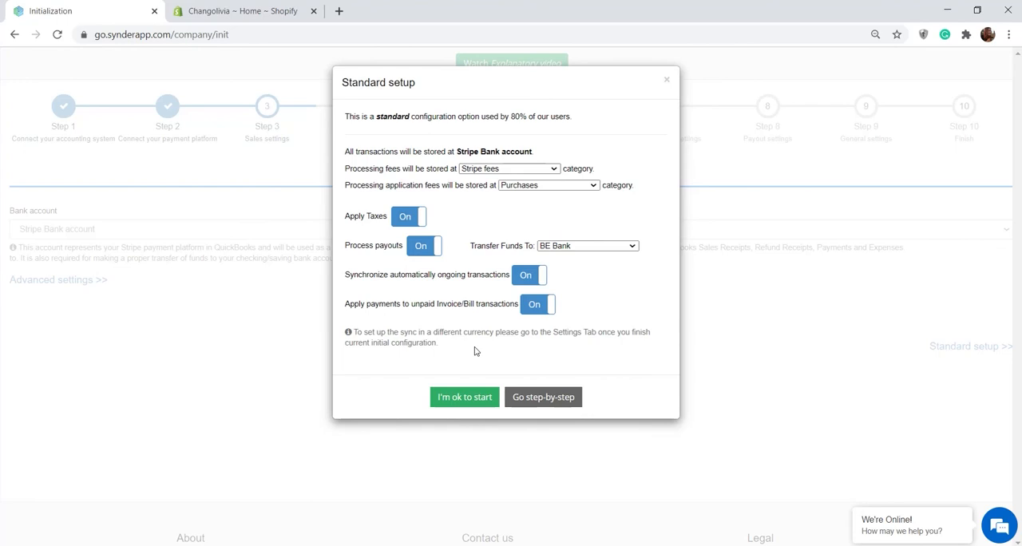
{"action": "left_click", "coordinate": [471, 402]}
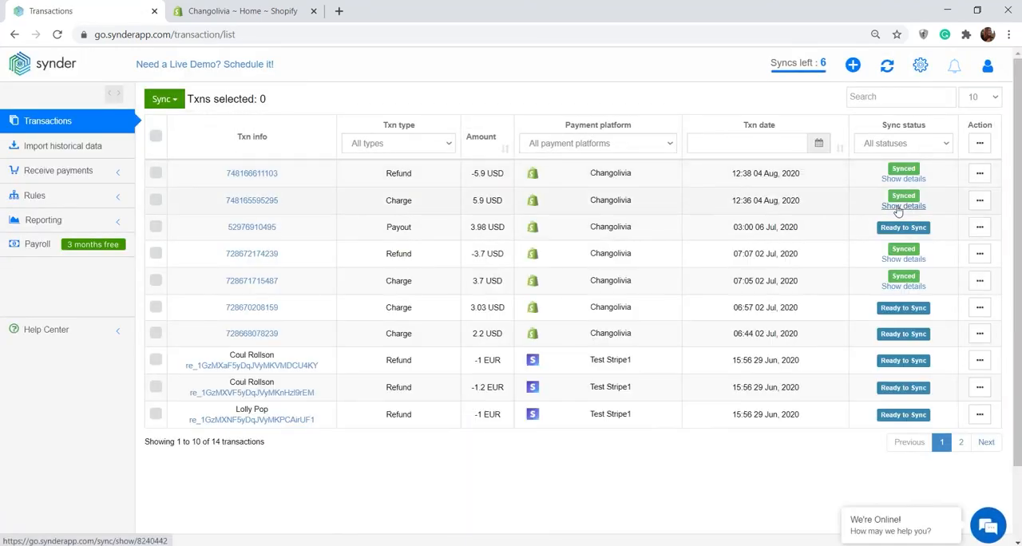
Step: Open the sync details of the 5.9 USD Shopify charge and examine its sales receipt in QuickBooks
{"action": "left_click", "coordinate": [898, 210]}
{"action": "left_click", "coordinate": [534, 430]}
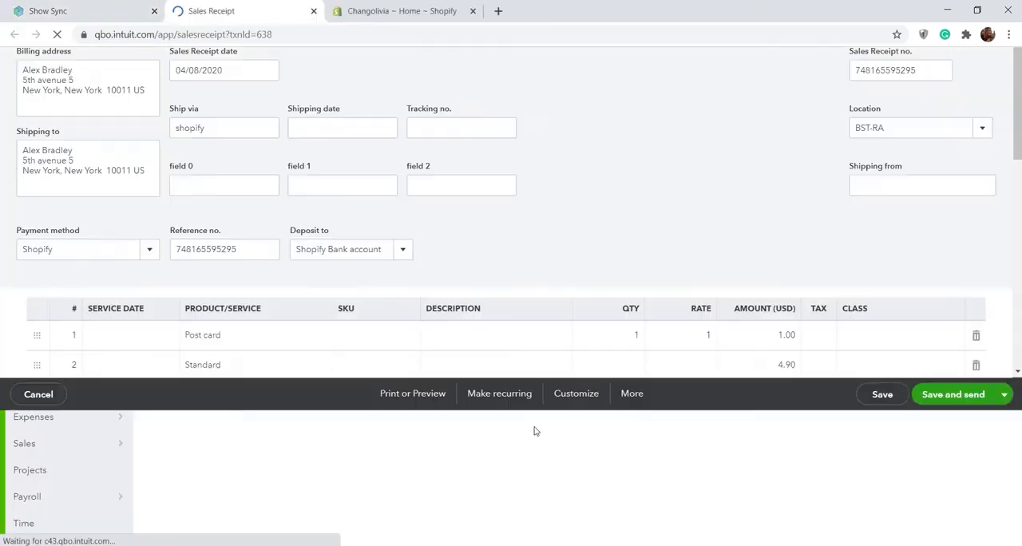
{"action": "scroll", "coordinate": [253, 396], "scroll_direction": "down", "scroll_amount": 2}
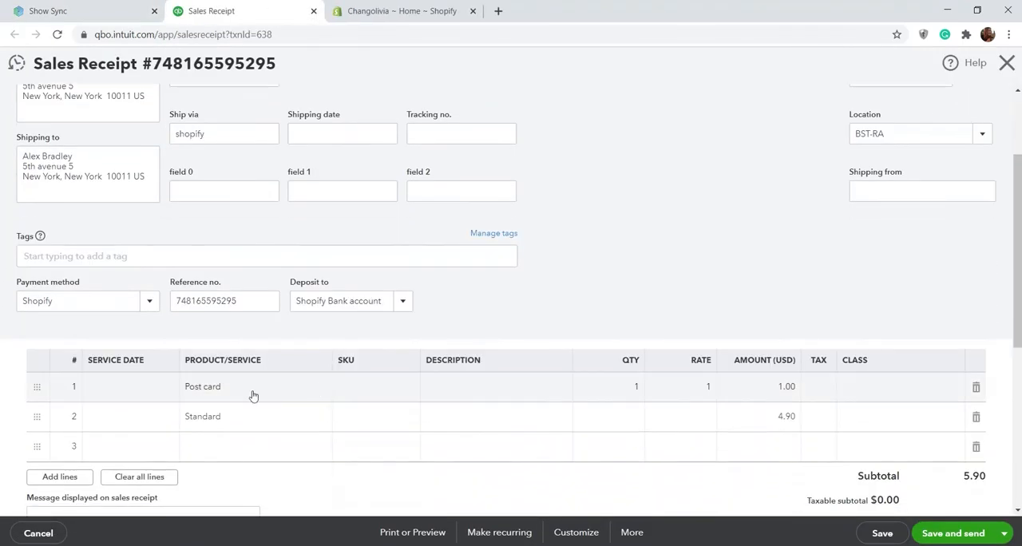